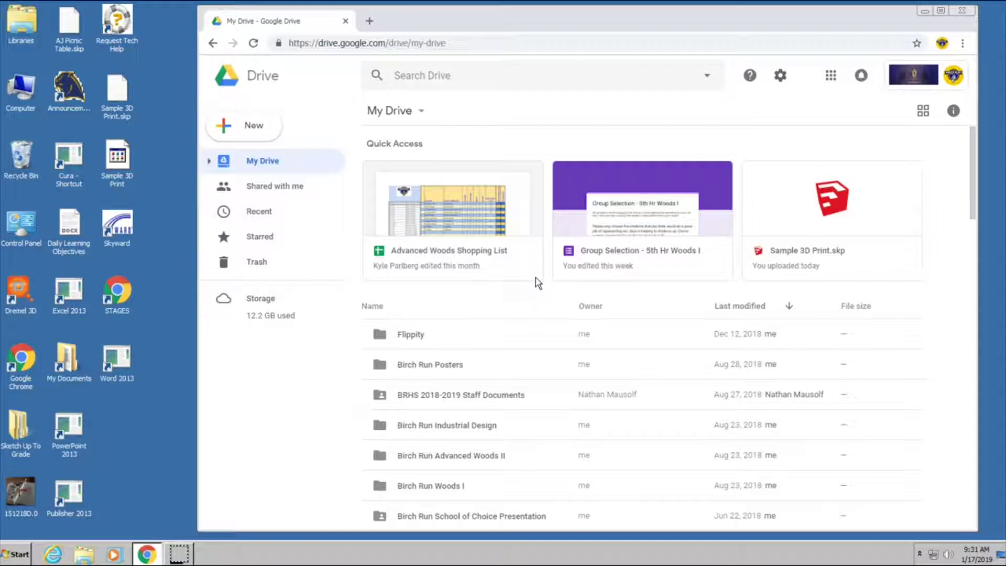
- Try opening Sample 3D Print.skp from the desktop and dismiss the cannot-open-file prompt
{"action": "left_click", "coordinate": [543, 286]}
{"action": "left_click", "coordinate": [537, 160]}
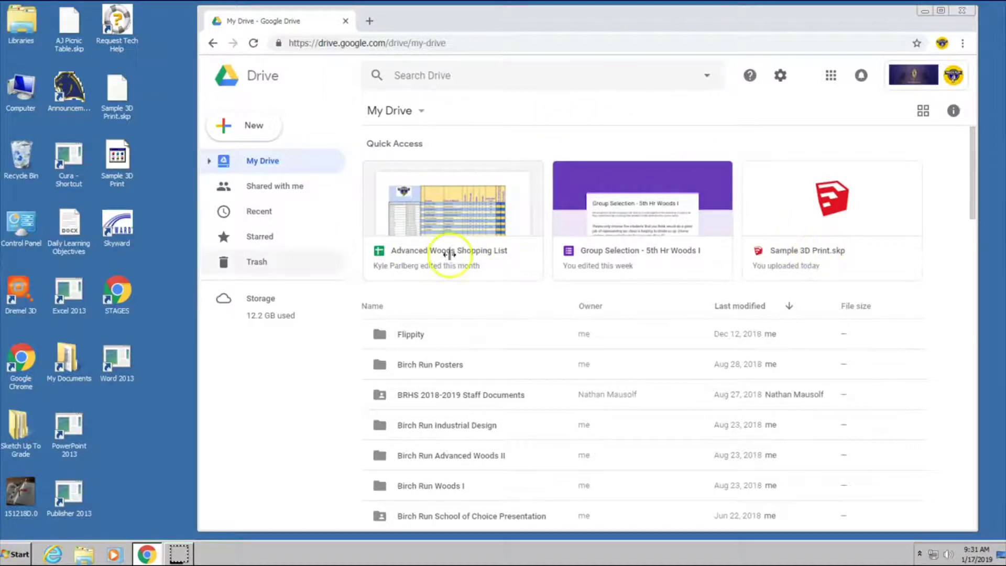
{"action": "left_click", "coordinate": [160, 196]}
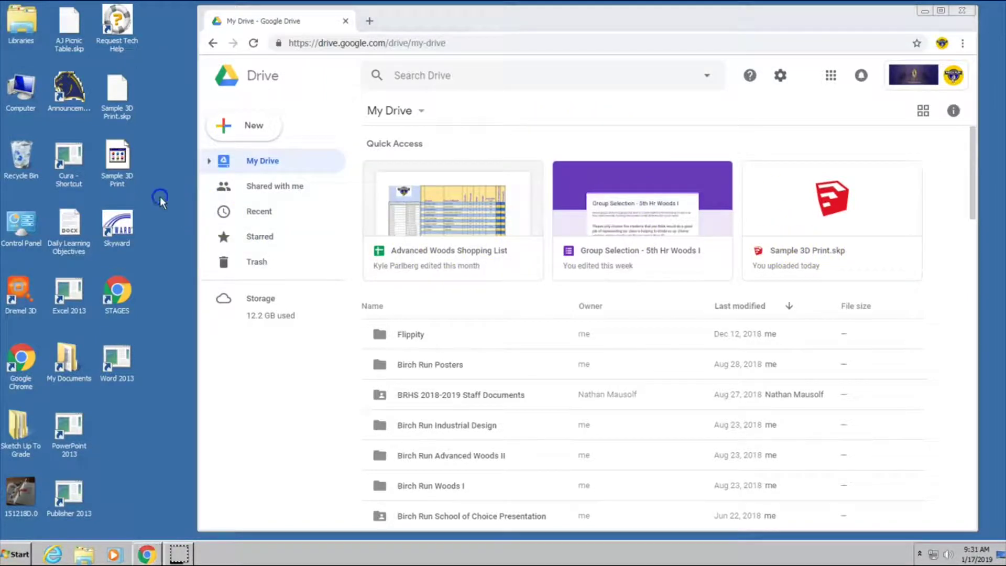
{"action": "left_click", "coordinate": [120, 109]}
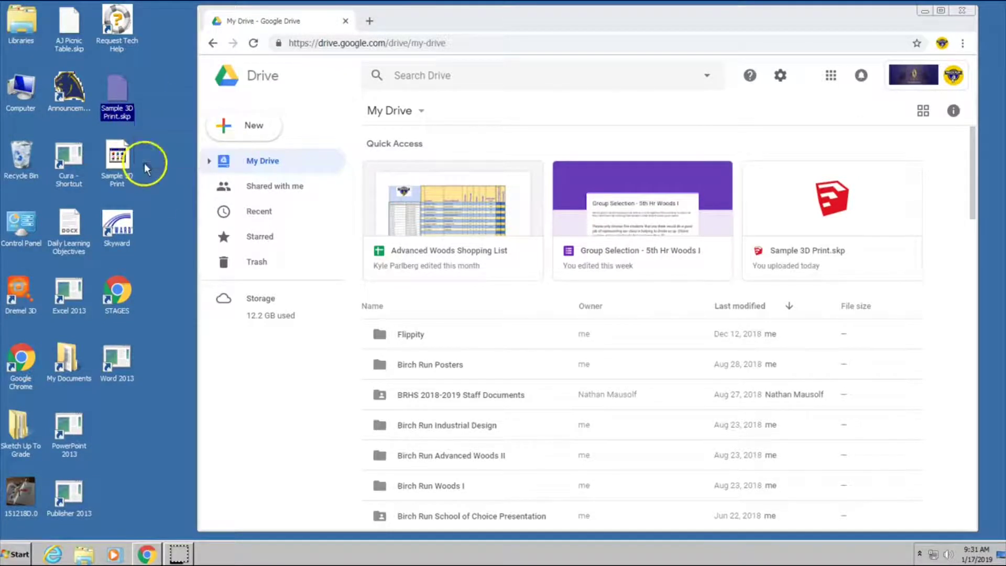
{"action": "left_click", "coordinate": [112, 107]}
{"action": "double_click", "coordinate": [112, 107]}
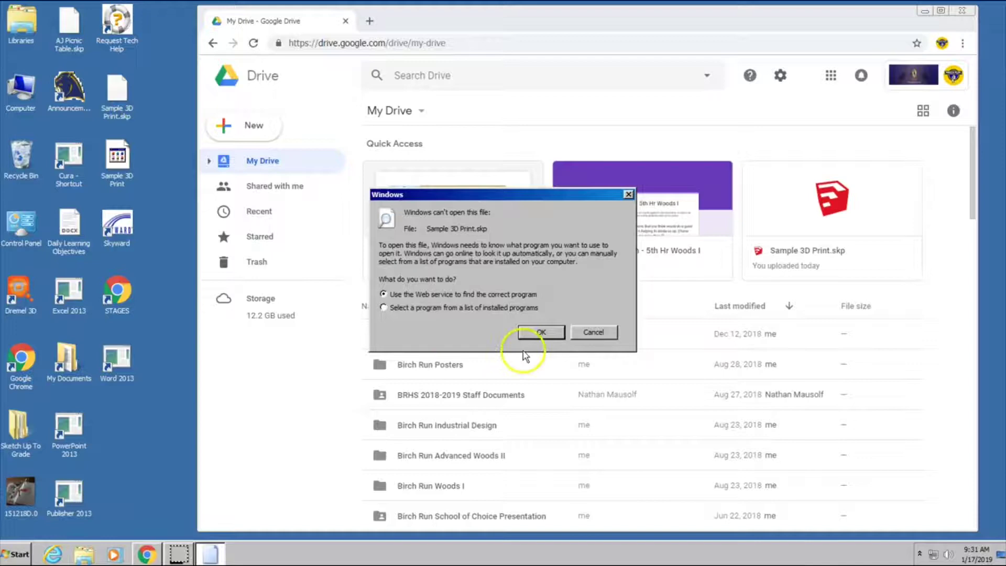
{"action": "left_click", "coordinate": [590, 332]}
- Select the Sample 3D Print STL file on the desktop
{"action": "left_click", "coordinate": [117, 180]}
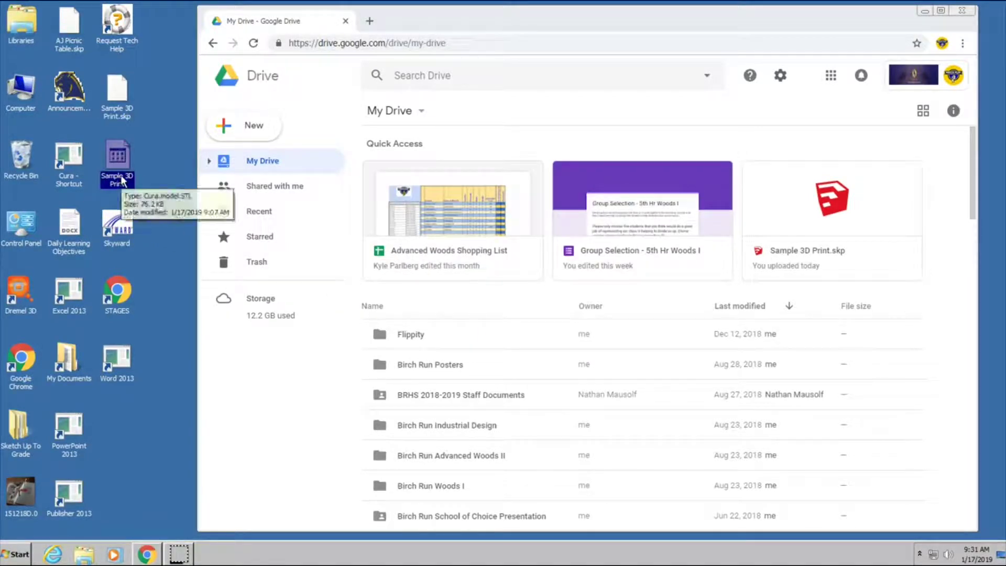
{"action": "left_click", "coordinate": [129, 183]}
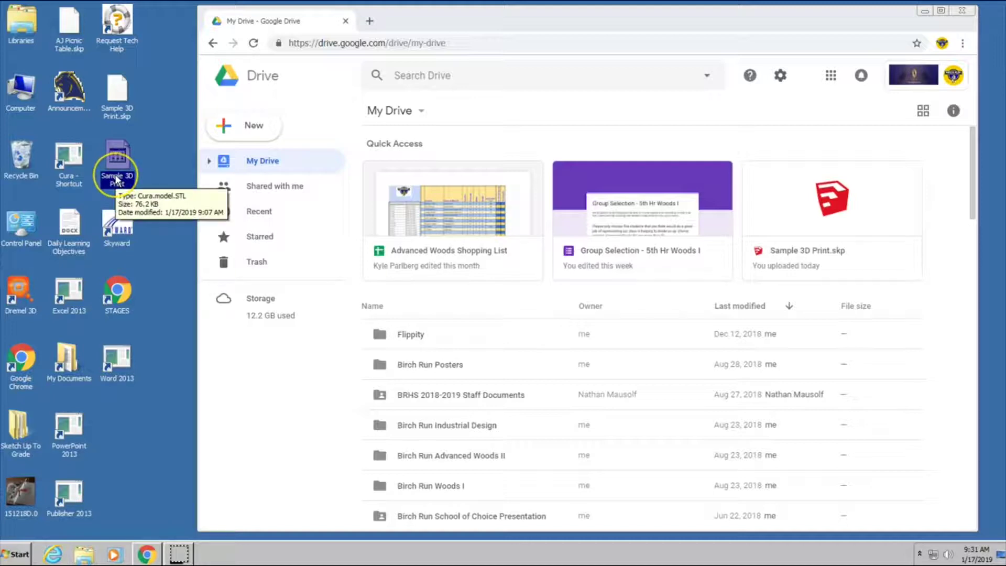
{"action": "left_click", "coordinate": [121, 181]}
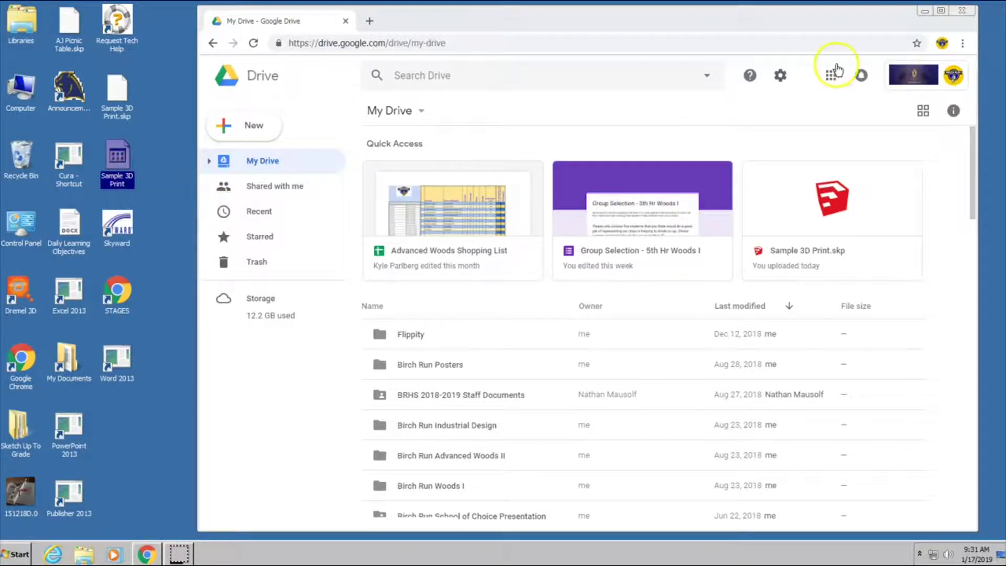
- Close the Google Drive browser window and launch Dremel 3D Idea Builder
{"action": "left_click", "coordinate": [962, 13]}
{"action": "left_click", "coordinate": [962, 12]}
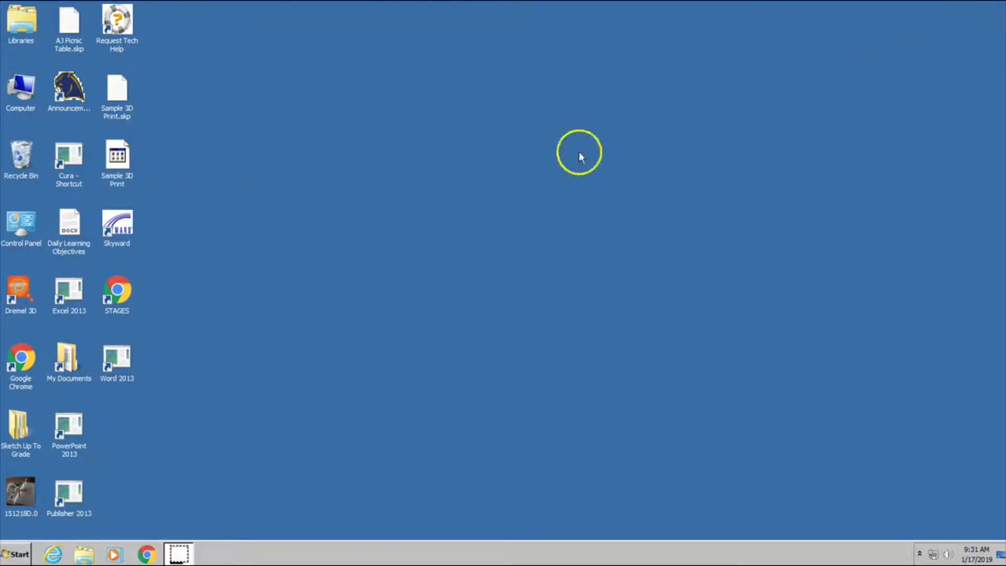
{"action": "left_click", "coordinate": [18, 292]}
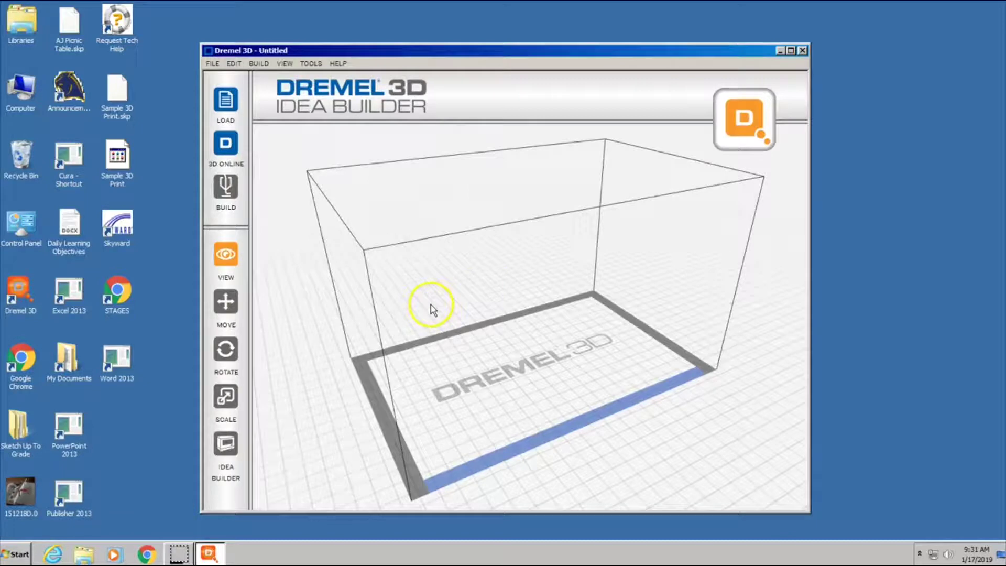
- Load the Sample 3D Print STL from the Desktop onto the build plate
{"action": "left_click", "coordinate": [227, 100]}
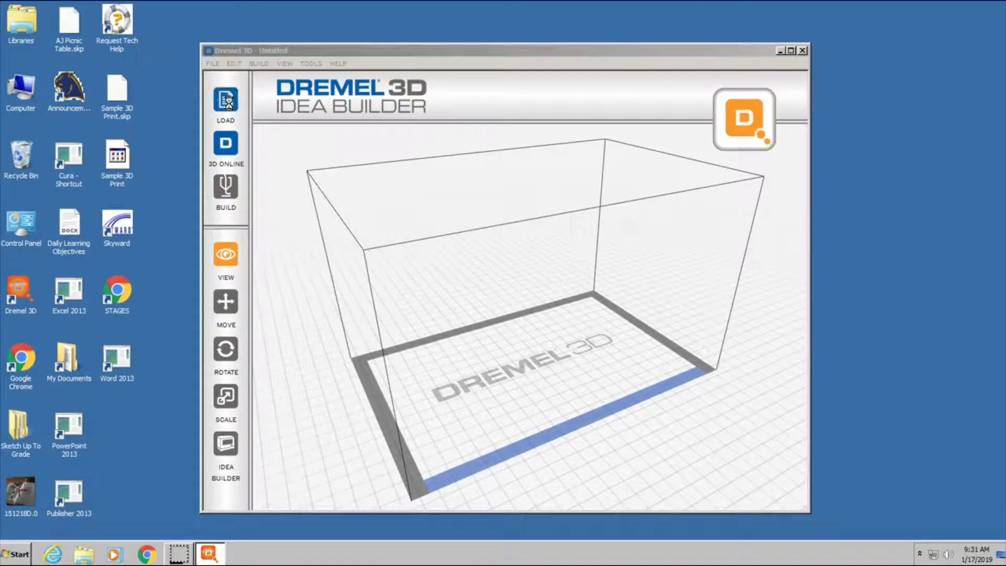
{"action": "left_click", "coordinate": [297, 266]}
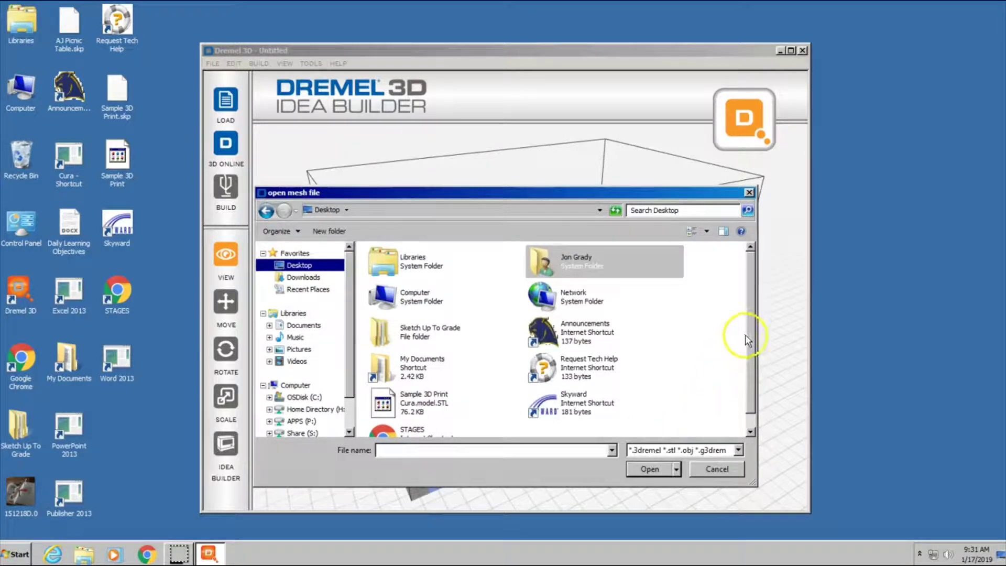
{"action": "scroll", "coordinate": [746, 340], "scroll_direction": "down", "scroll_amount": 1}
{"action": "left_click", "coordinate": [424, 384]}
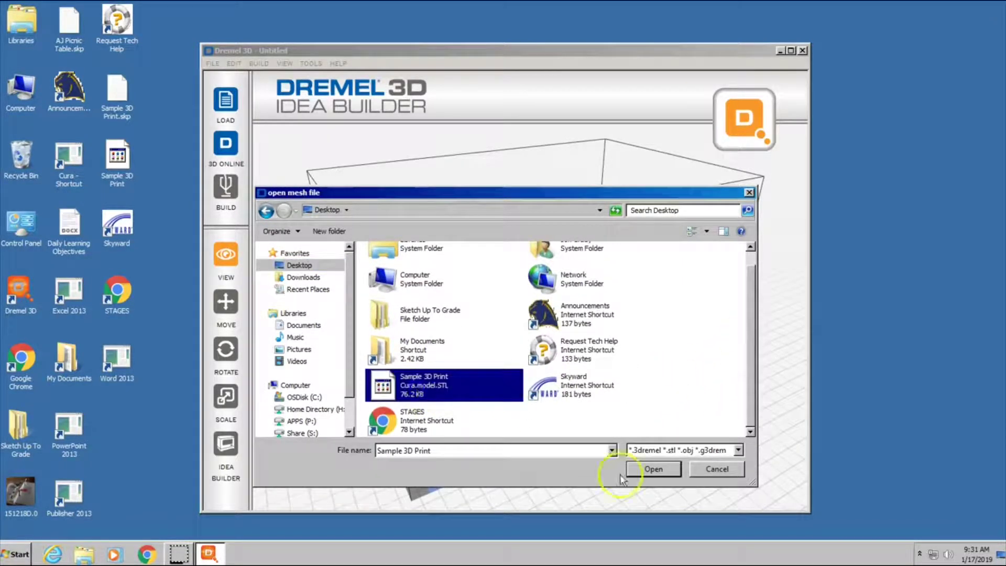
{"action": "left_click", "coordinate": [652, 469]}
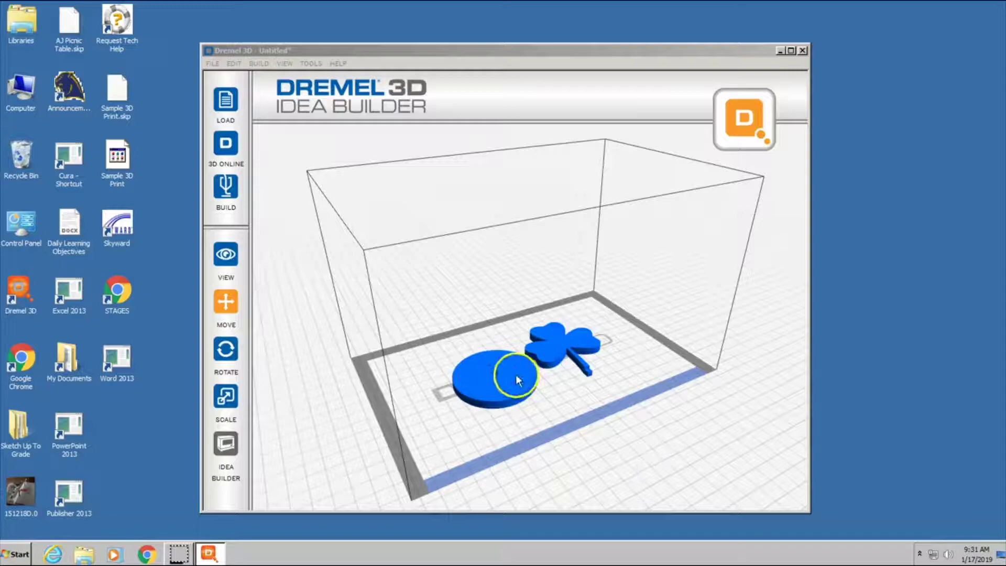
- Shift the disc and shamrock right and forward on the build plate
{"action": "scroll", "coordinate": [558, 416], "scroll_direction": "up", "scroll_amount": 3}
{"action": "scroll", "coordinate": [571, 416], "scroll_direction": "down", "scroll_amount": 3}
{"action": "scroll", "coordinate": [560, 413], "scroll_direction": "up", "scroll_amount": 3}
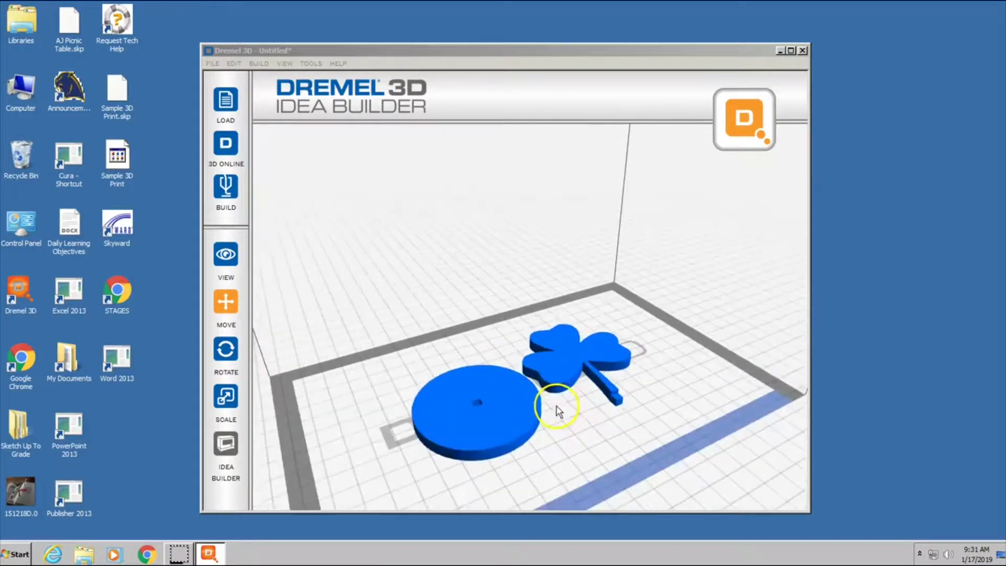
{"action": "scroll", "coordinate": [555, 406], "scroll_direction": "down", "scroll_amount": 4}
{"action": "left_click_drag", "start_coordinate": [550, 400], "coordinate": [701, 433]}
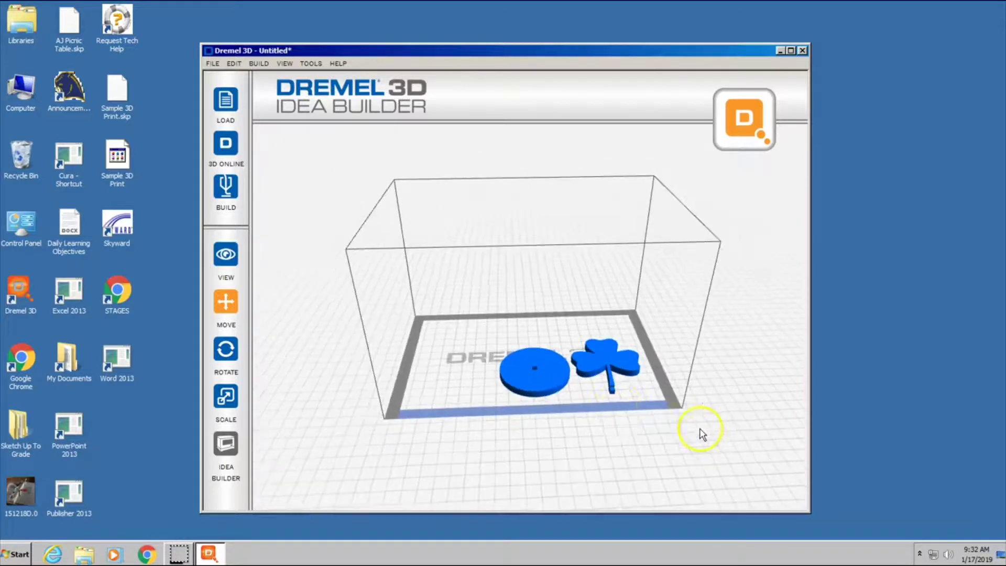
{"action": "scroll", "coordinate": [636, 398], "scroll_direction": "up", "scroll_amount": 1}
{"action": "left_click", "coordinate": [657, 396]}
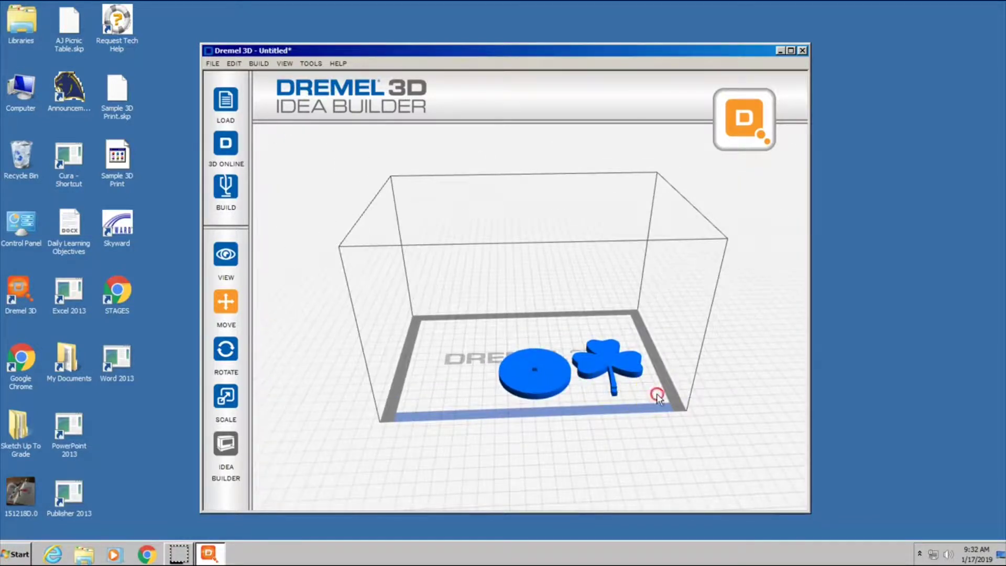
{"action": "left_click_drag", "start_coordinate": [655, 400], "coordinate": [583, 370]}
{"action": "left_click", "coordinate": [633, 398]}
- Orbit the view from a low side-on angle to looking down on the models
{"action": "scroll", "coordinate": [581, 388], "scroll_direction": "up", "scroll_amount": 2}
{"action": "scroll", "coordinate": [574, 387], "scroll_direction": "down", "scroll_amount": 2}
{"action": "scroll", "coordinate": [539, 386], "scroll_direction": "up", "scroll_amount": 4}
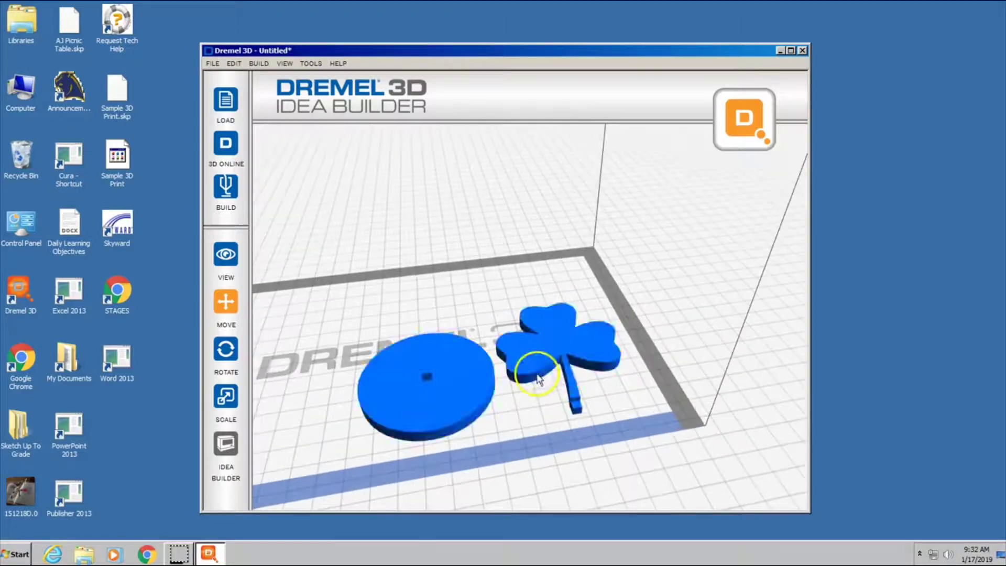
{"action": "left_click", "coordinate": [534, 420]}
{"action": "left_click_drag", "start_coordinate": [534, 420], "coordinate": [572, 387]}
{"action": "left_click_drag", "start_coordinate": [519, 330], "coordinate": [385, 312]}
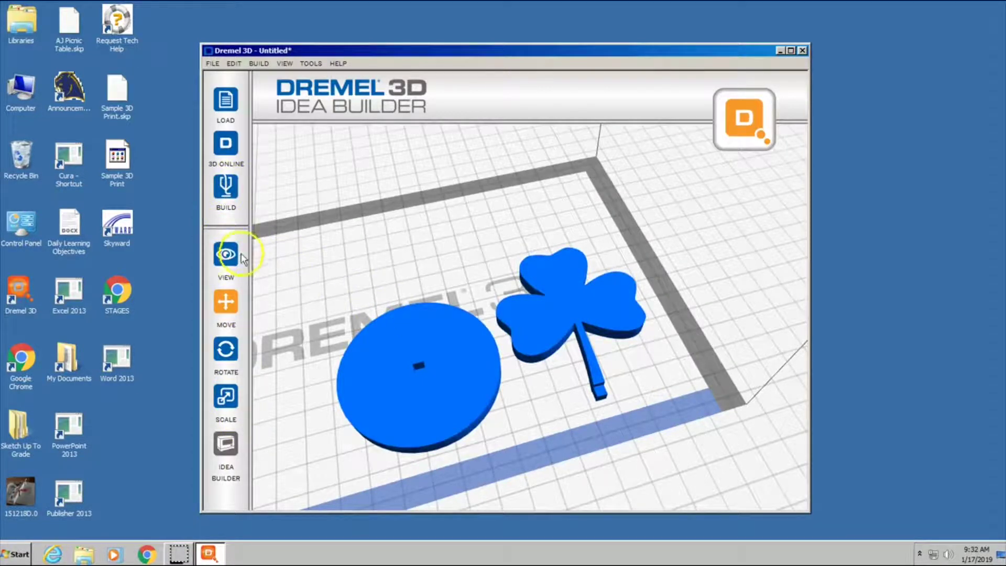
- Check the Scale, Rotate and Move panels, then open Set View and choose the left-side view
{"action": "left_click", "coordinate": [233, 401]}
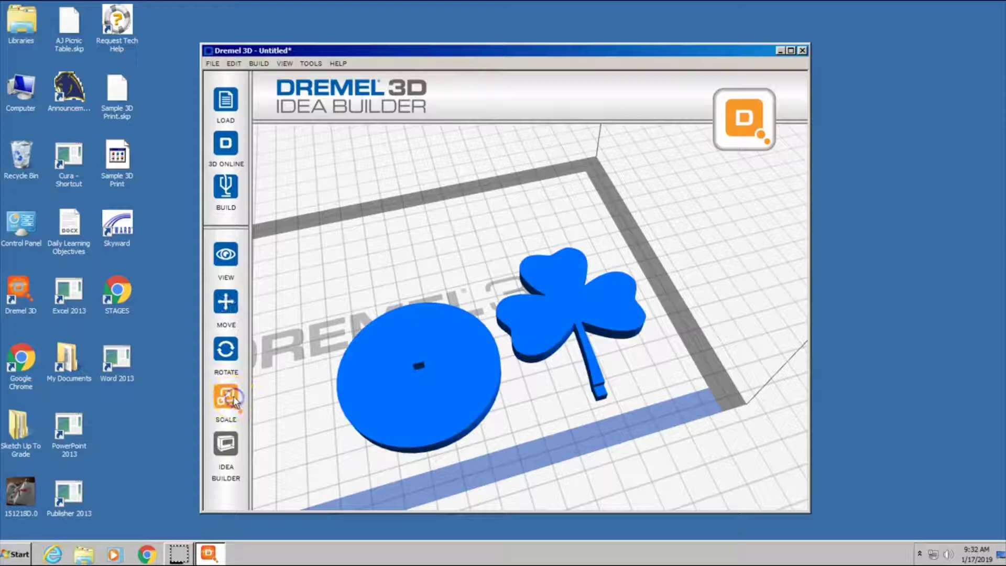
{"action": "left_click", "coordinate": [445, 351]}
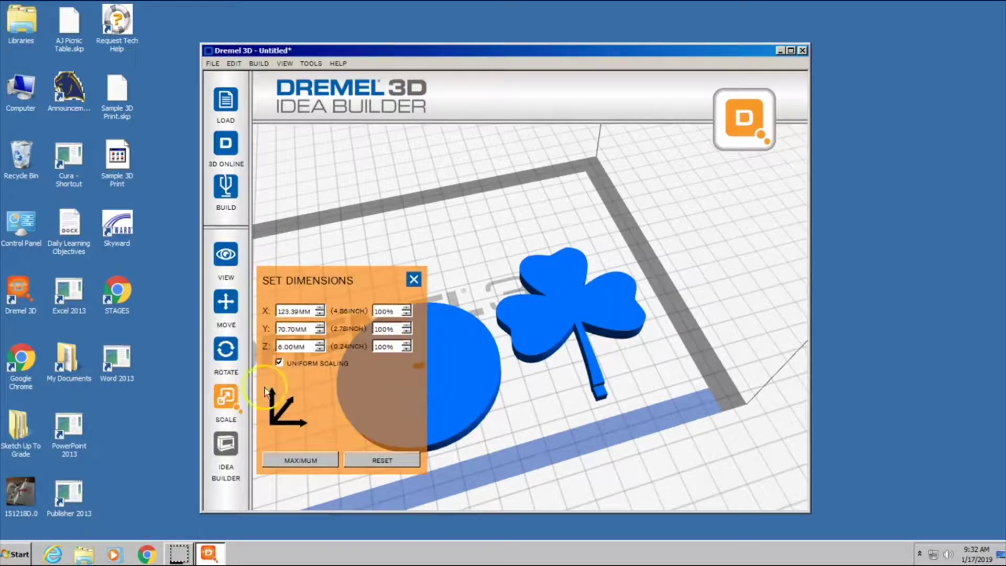
{"action": "left_click", "coordinate": [228, 356]}
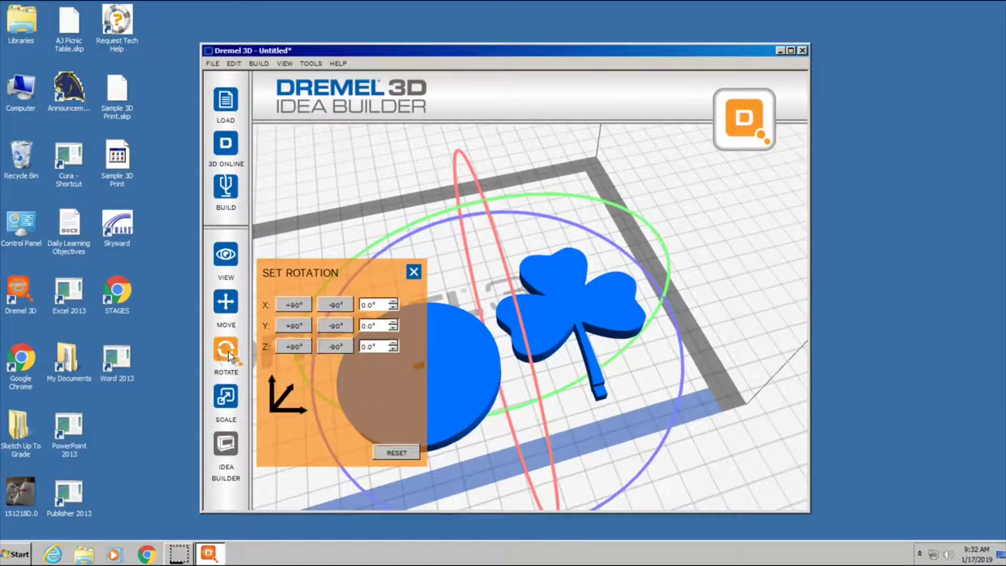
{"action": "left_click", "coordinate": [227, 303]}
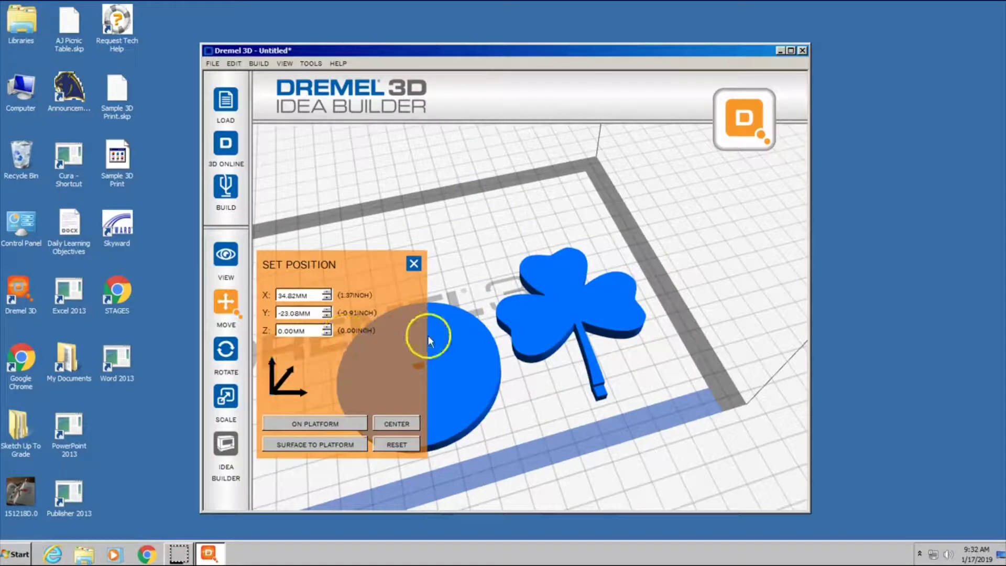
{"action": "left_click", "coordinate": [283, 314]}
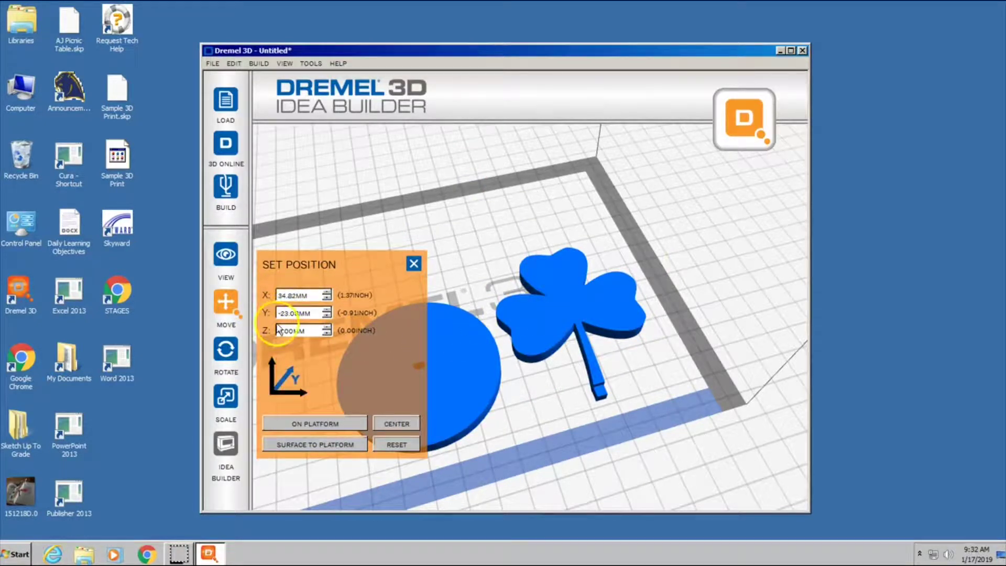
{"action": "left_click", "coordinate": [227, 268]}
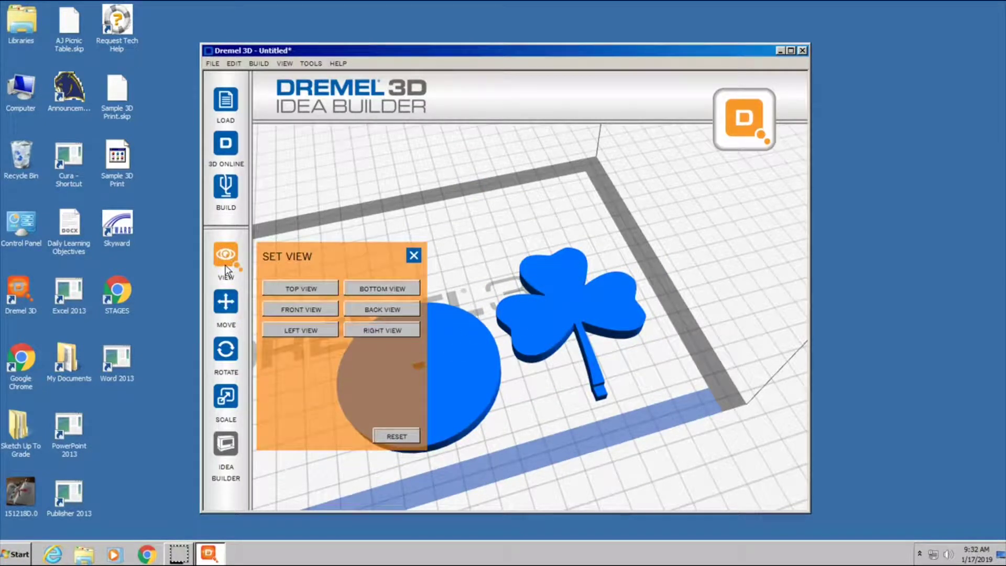
{"action": "left_click", "coordinate": [327, 328]}
- Build with USB cord and Standard resolution, saving over the existing Sample 3D Print.g3drem
{"action": "left_click", "coordinate": [224, 192]}
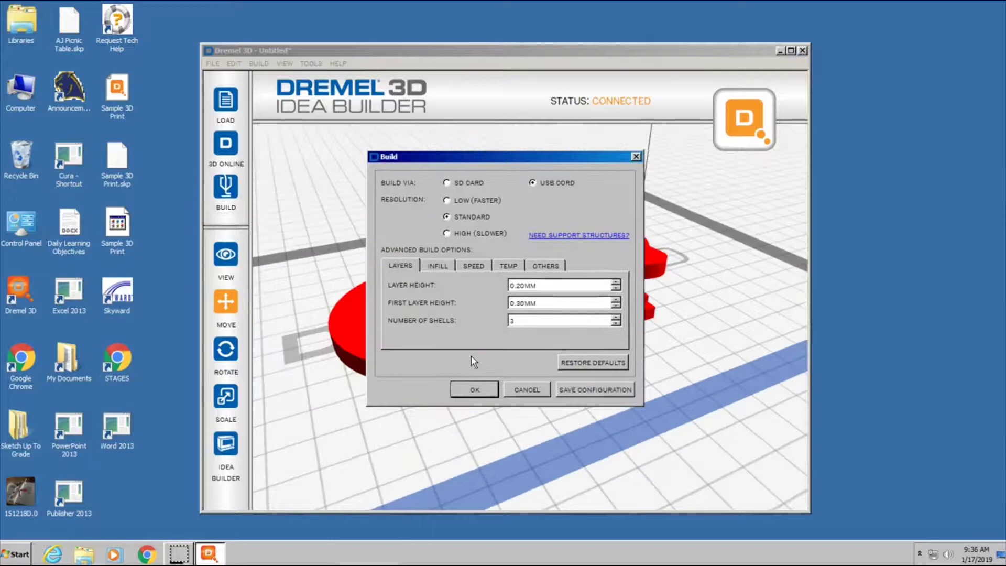
{"action": "left_click", "coordinate": [475, 389]}
{"action": "left_click", "coordinate": [655, 469]}
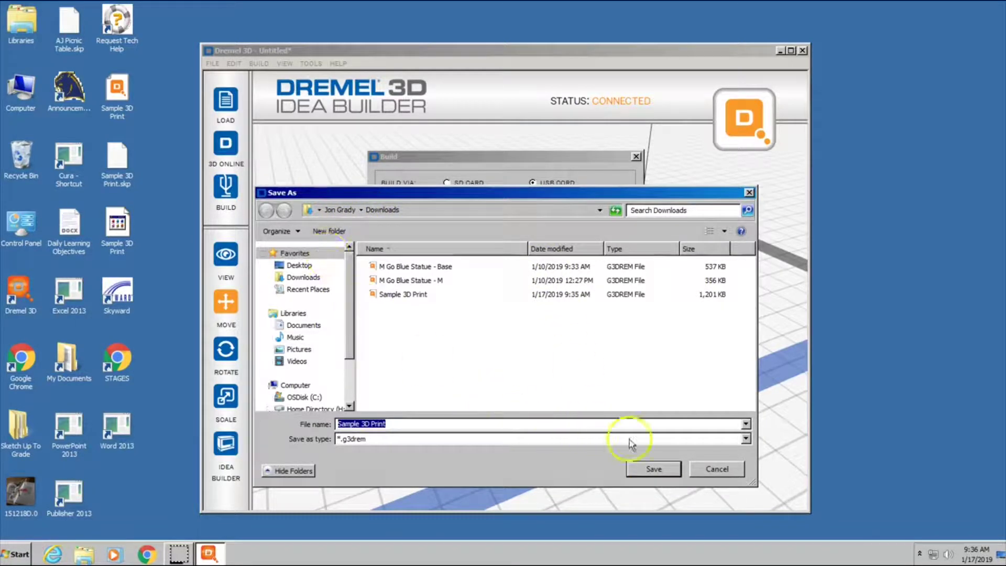
{"action": "left_click", "coordinate": [655, 468]}
{"action": "left_click", "coordinate": [542, 278]}
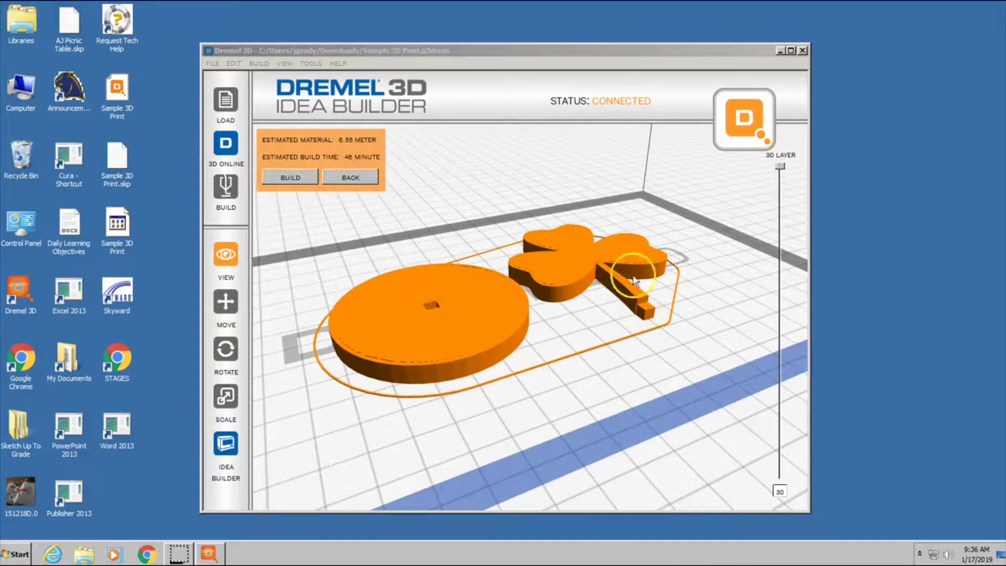
{"action": "left_click_drag", "start_coordinate": [561, 315], "coordinate": [518, 316]}
{"action": "left_click_drag", "start_coordinate": [449, 303], "coordinate": [482, 333]}
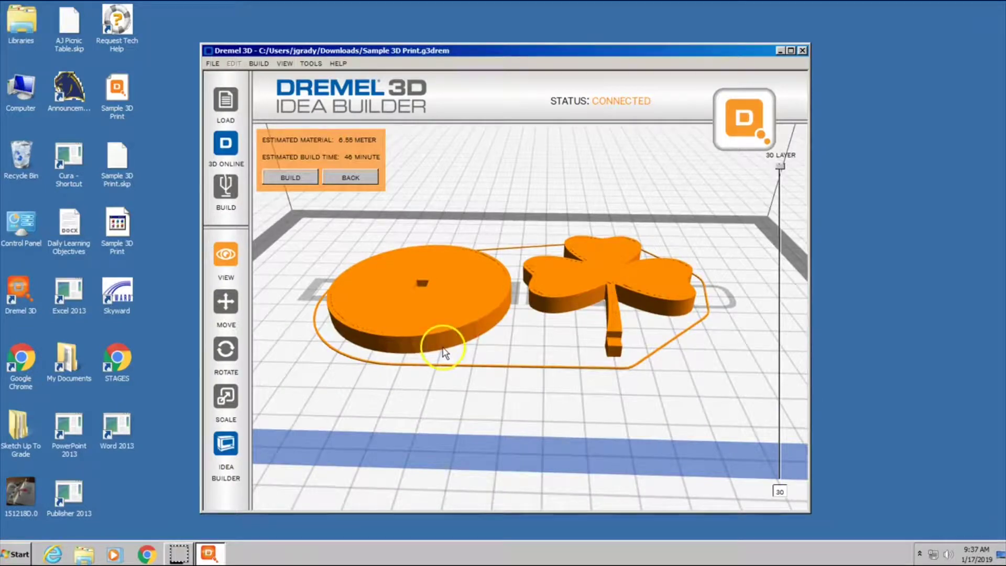
{"action": "scroll", "coordinate": [442, 351], "scroll_direction": "down", "scroll_amount": 2}
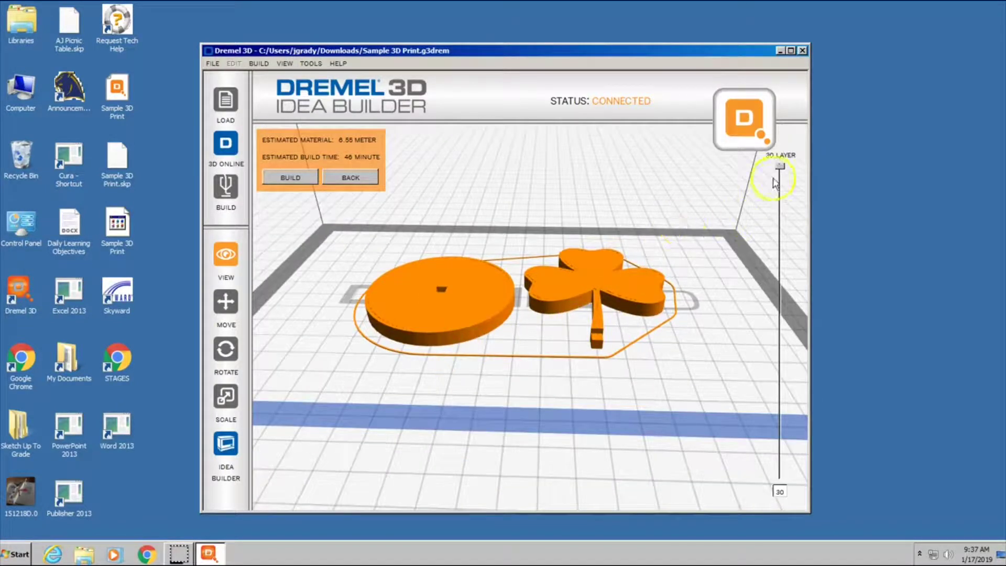
{"action": "mouse_move", "coordinate": [778, 167]}
{"action": "left_mouse_down"}
{"action": "mouse_move", "coordinate": [759, 415]}
{"action": "mouse_move", "coordinate": [781, 483]}
{"action": "mouse_move", "coordinate": [776, 153]}
{"action": "left_mouse_up"}
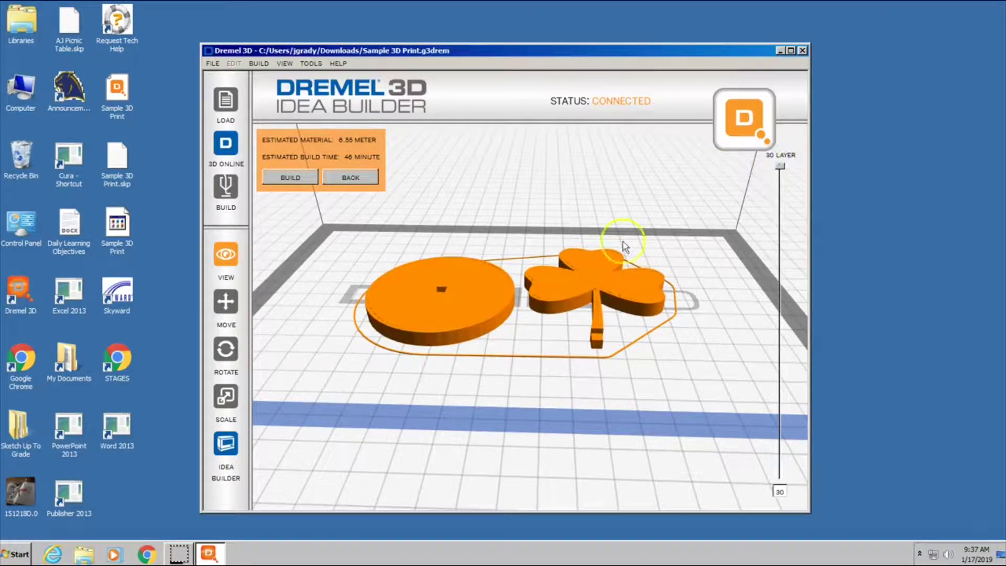